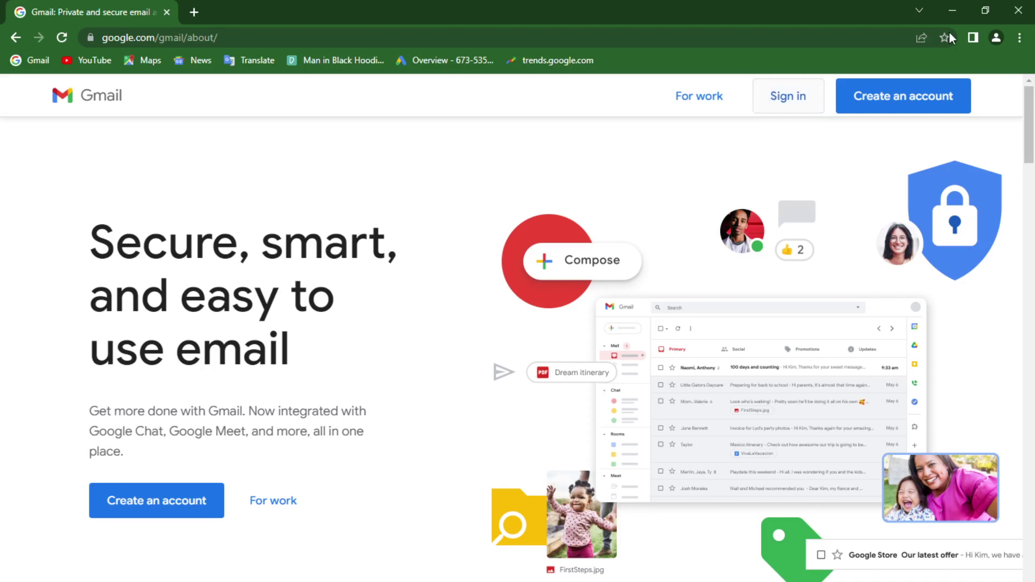
Step: Start a new Google account and enter the user's first name and surname
left_click(994, 37)
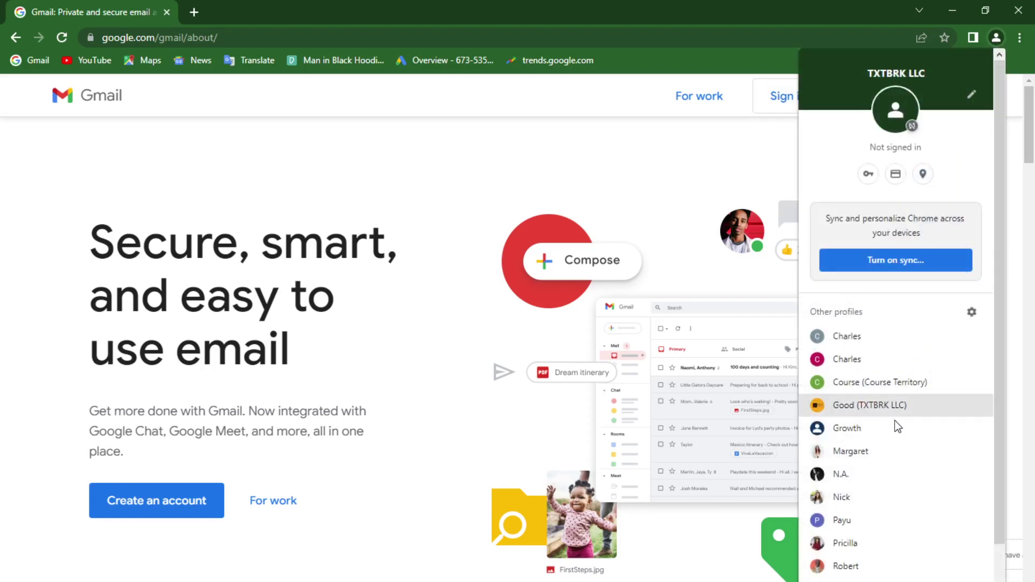
scroll(874, 520, "down", 1)
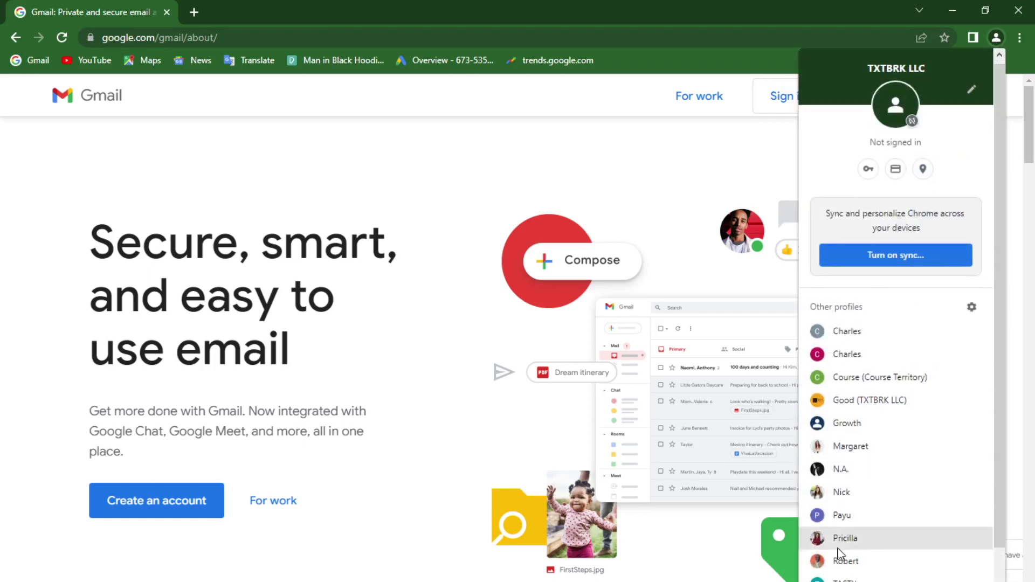
left_click(654, 215)
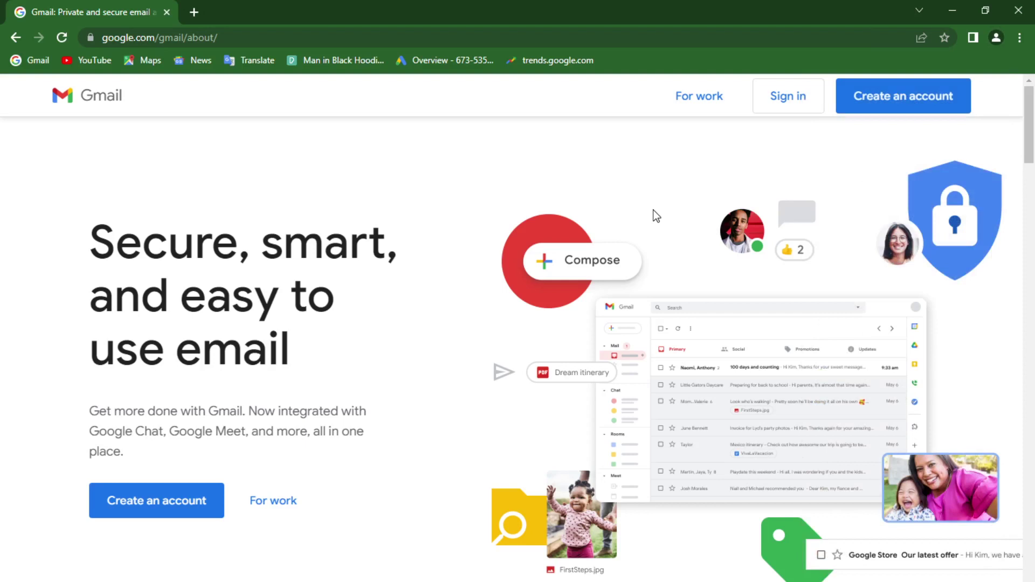
left_click(898, 107)
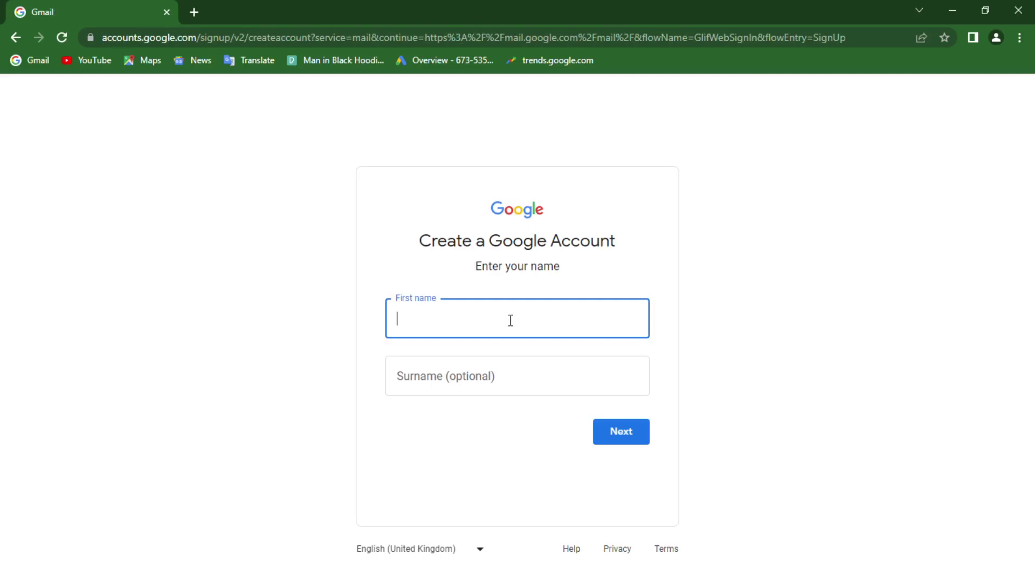
type("S")
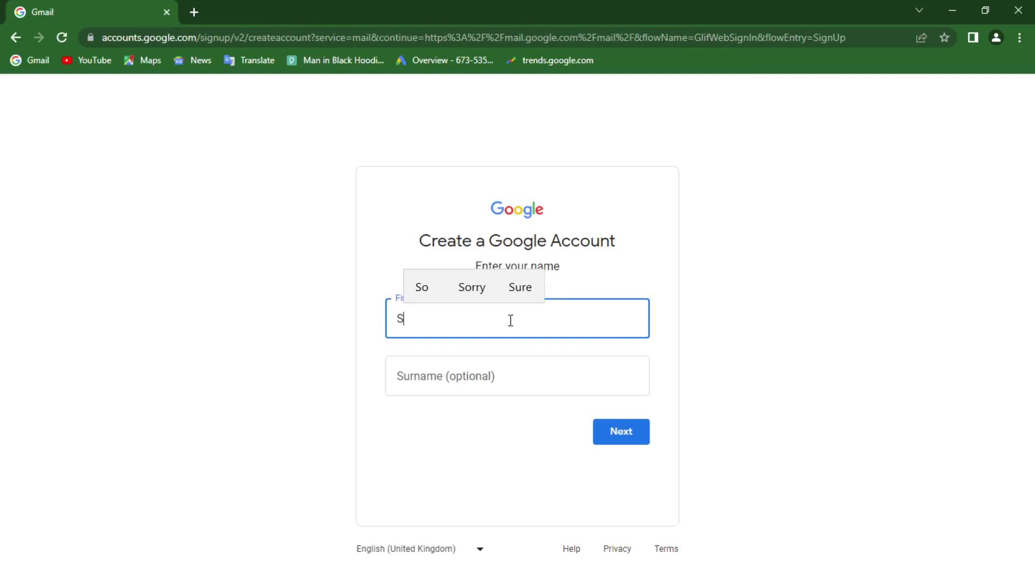
key("BackSpace")
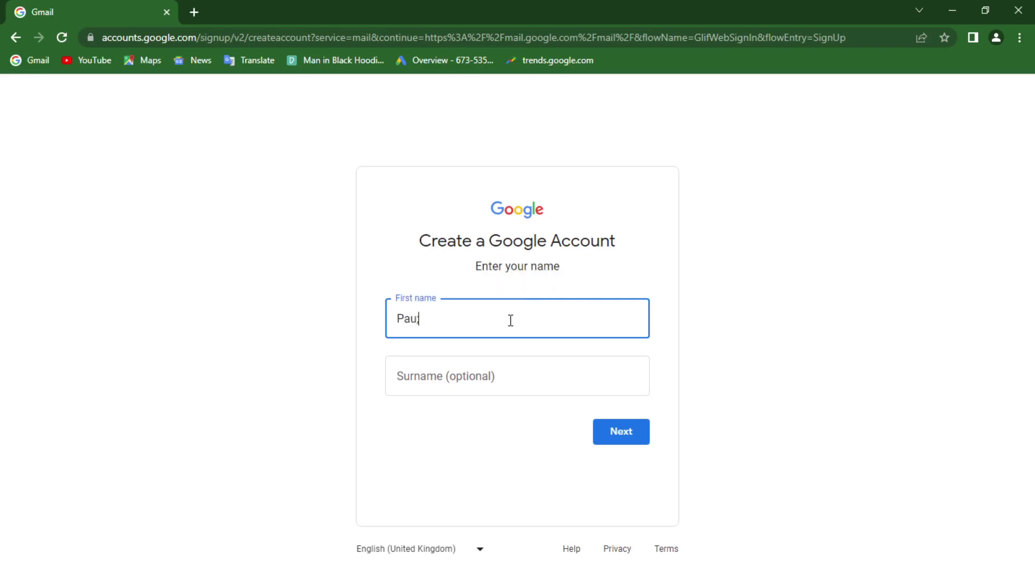
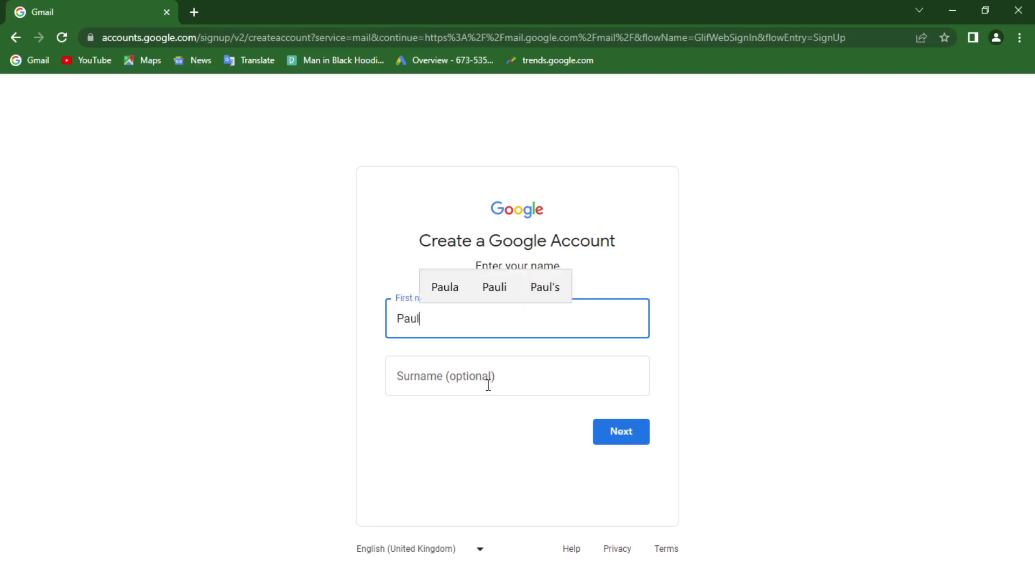
left_click(469, 381)
left_click(635, 431)
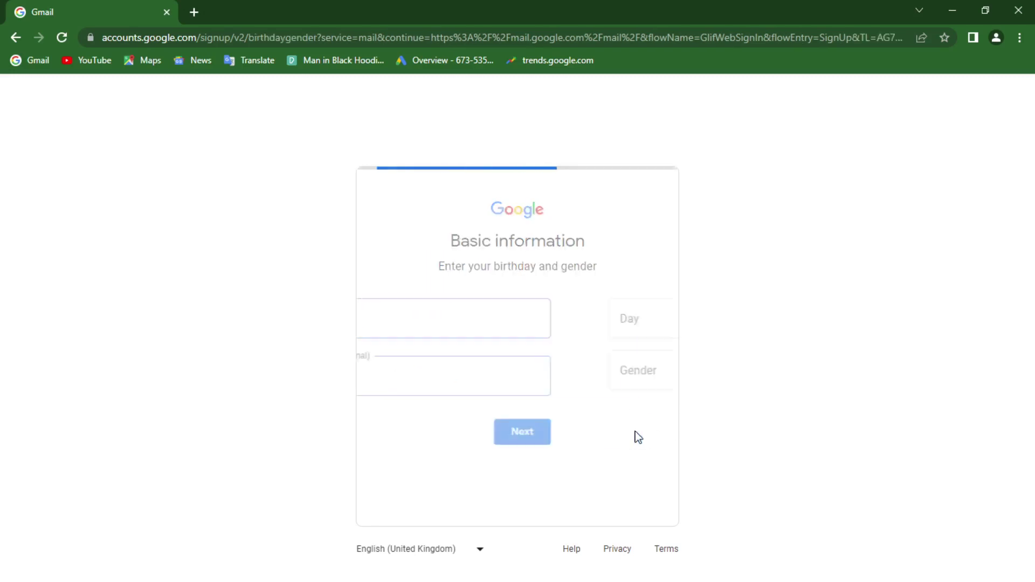
Step: Enter the birthday 20 March 1998 and gender Male, then continue
left_click(424, 319)
type("20")
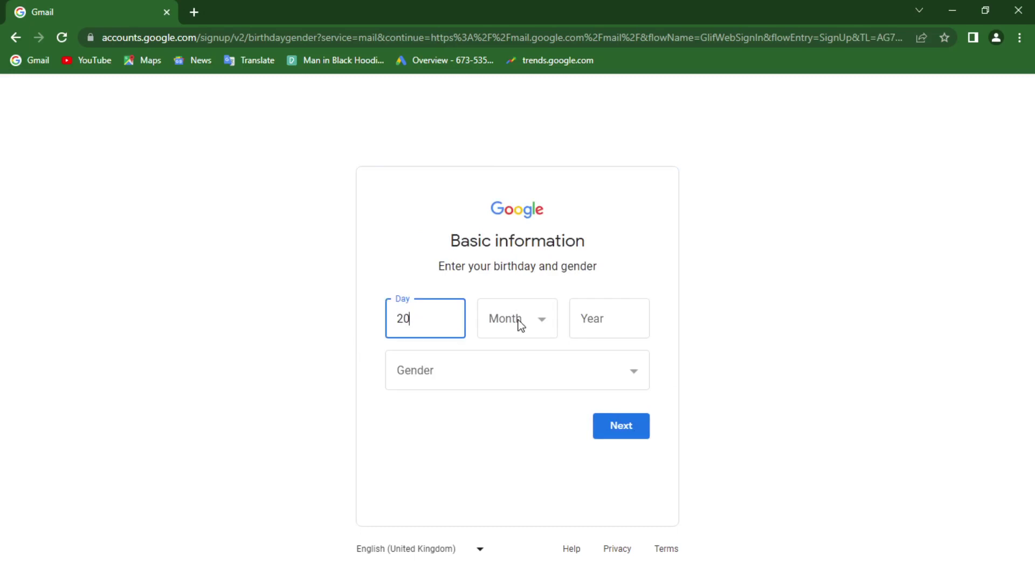
left_click(519, 323)
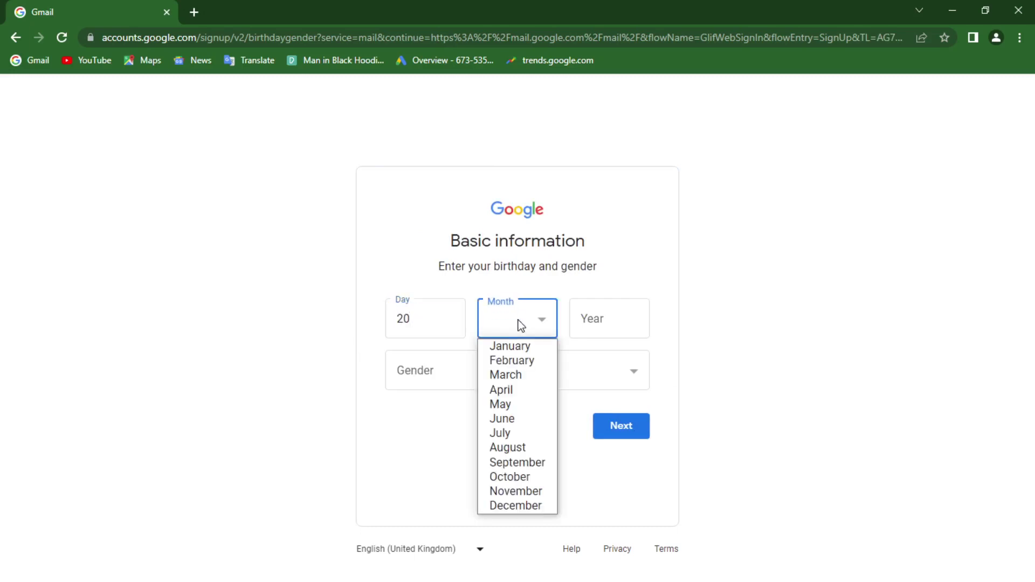
left_click(515, 376)
left_click(594, 324)
type("1998")
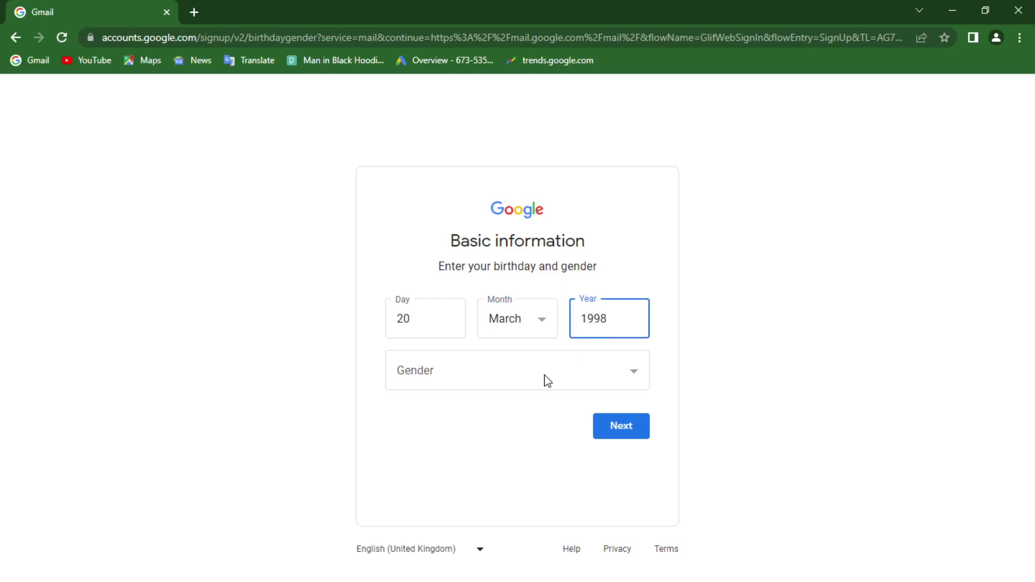
left_click(553, 382)
left_click(452, 419)
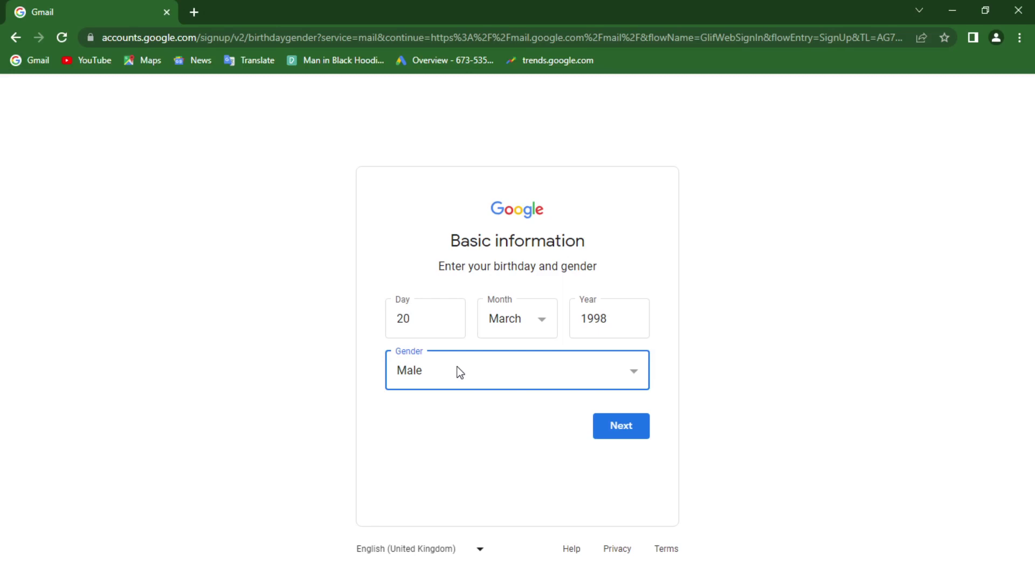
left_click(619, 434)
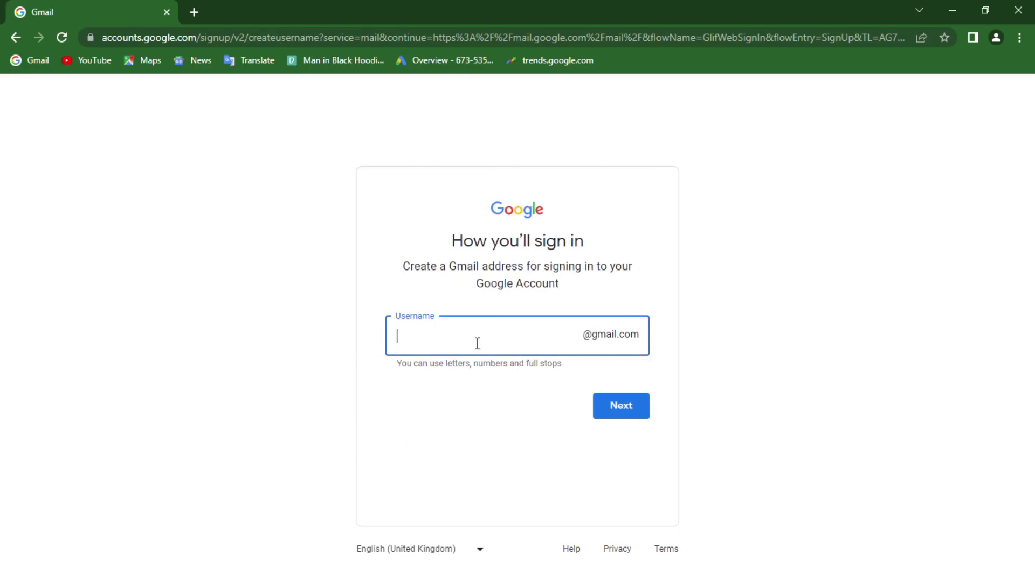
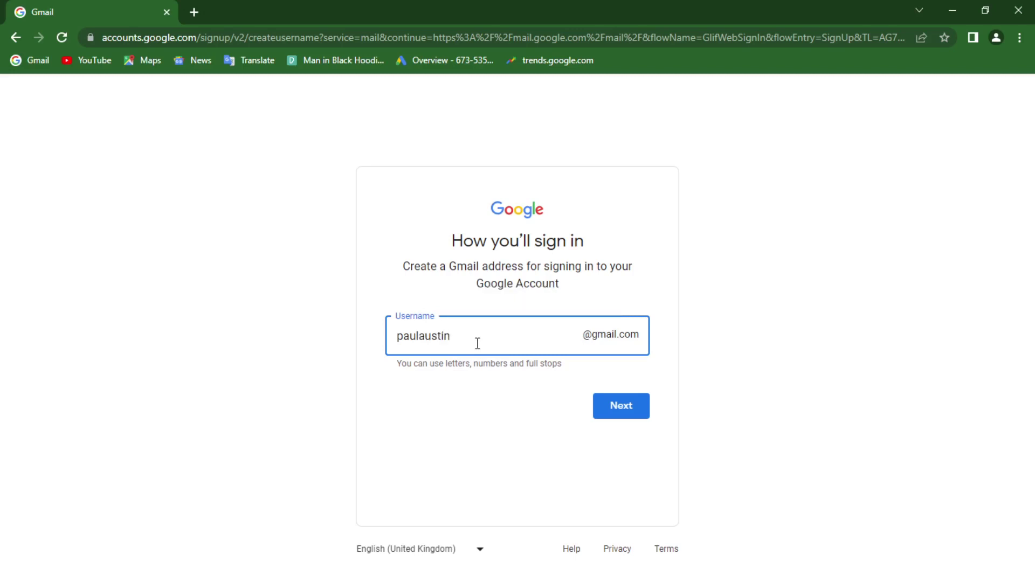
Step: Enter a Gmail username, copy it to the clipboard, and continue
left_click_drag(488, 336, 399, 337)
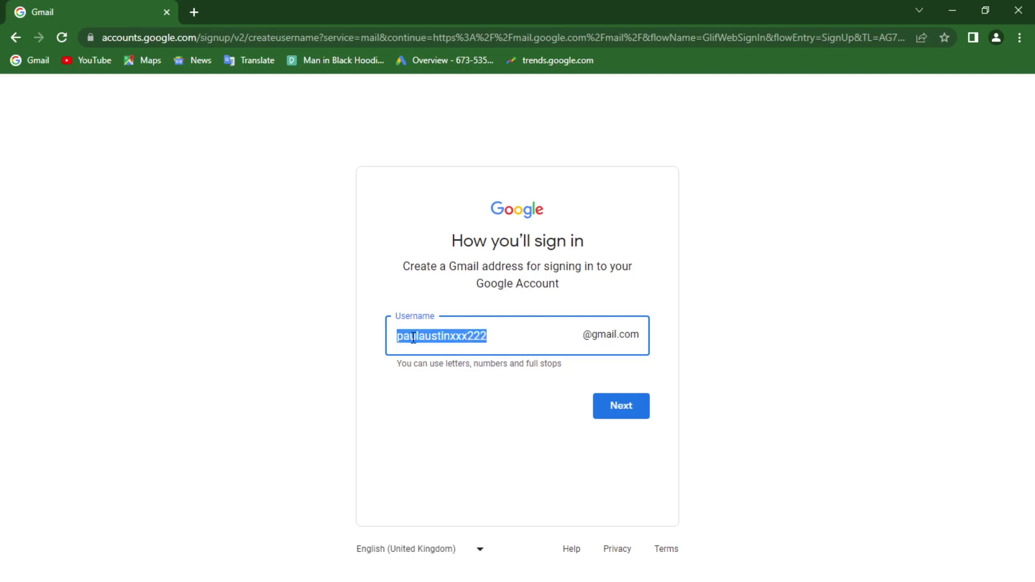
right_click(412, 339)
left_click(437, 393)
left_click(614, 409)
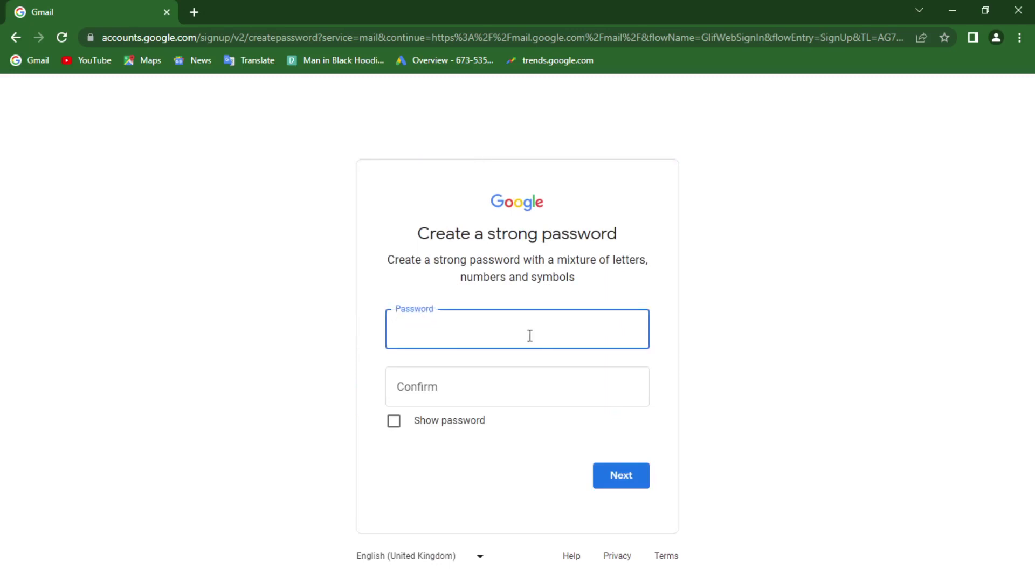
Step: Enter and confirm the account password, then continue to phone verification
key("ctrl+v")
type("123")
left_click(472, 384)
key("ctrl+v")
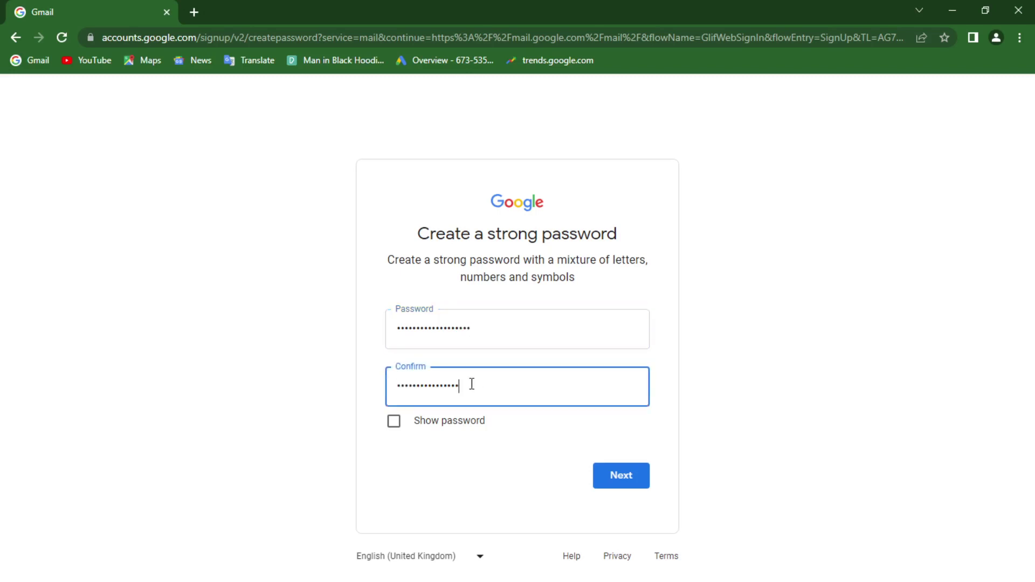
type("123")
left_click(623, 473)
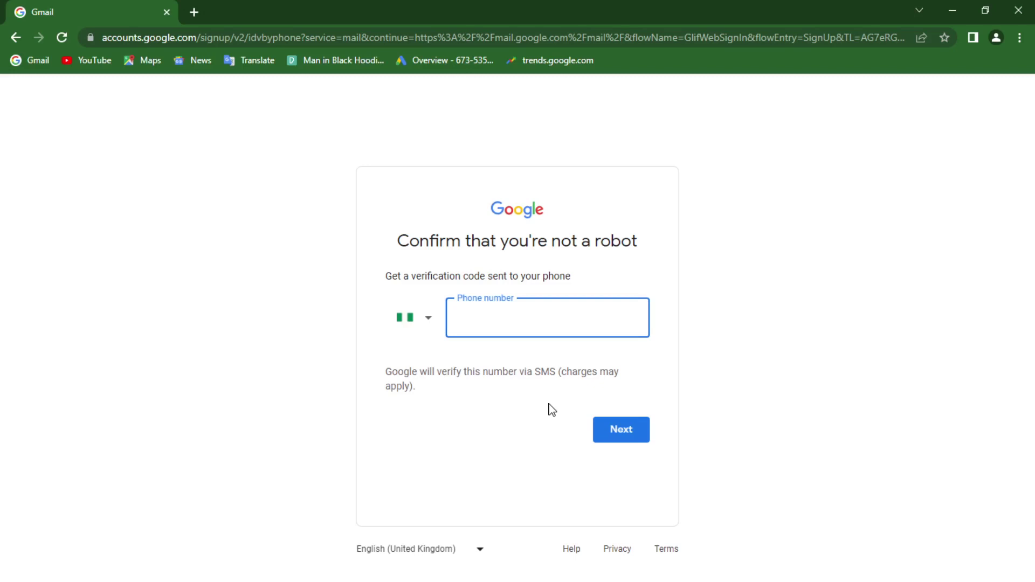
Step: Search 'recieivesms' in a new tab and open the receive-smss.com result
left_click(194, 13)
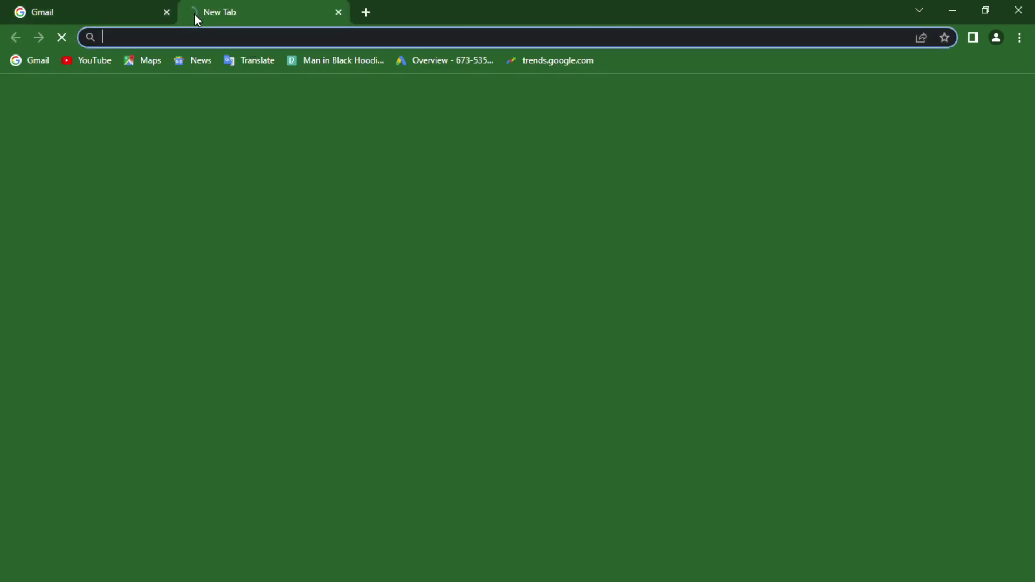
type("re")
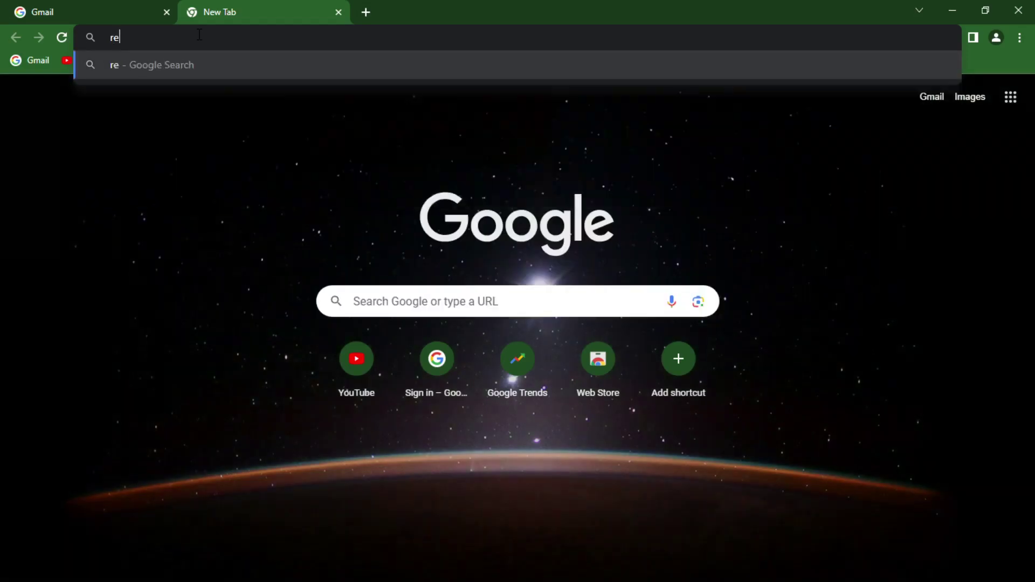
type("cieive")
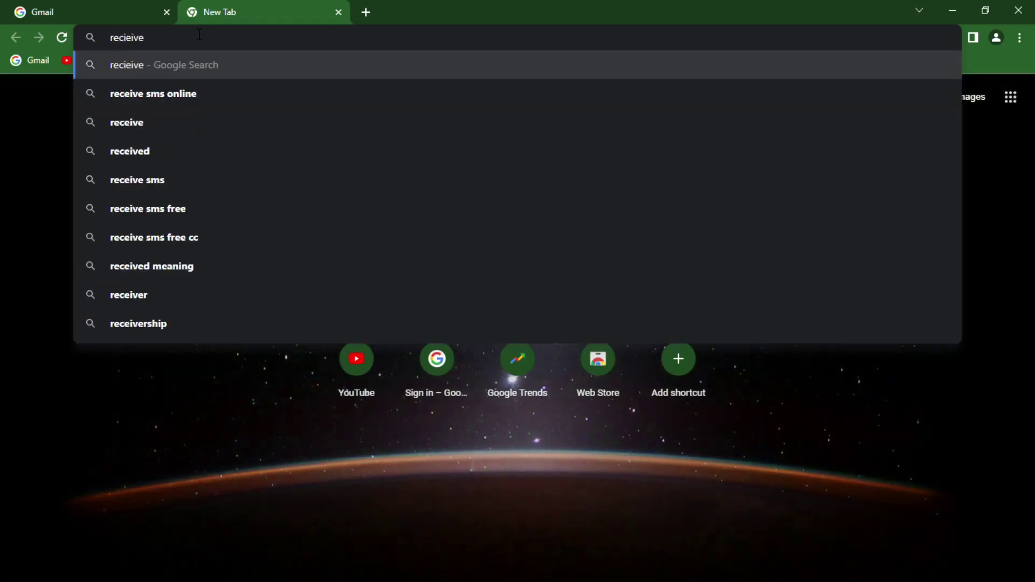
type("s")
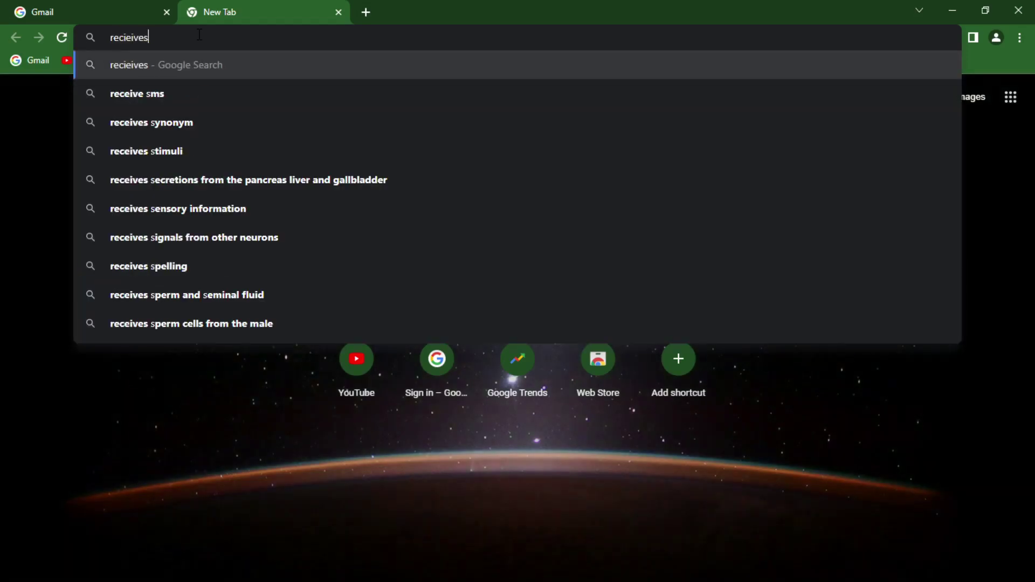
type("ms")
key("Return")
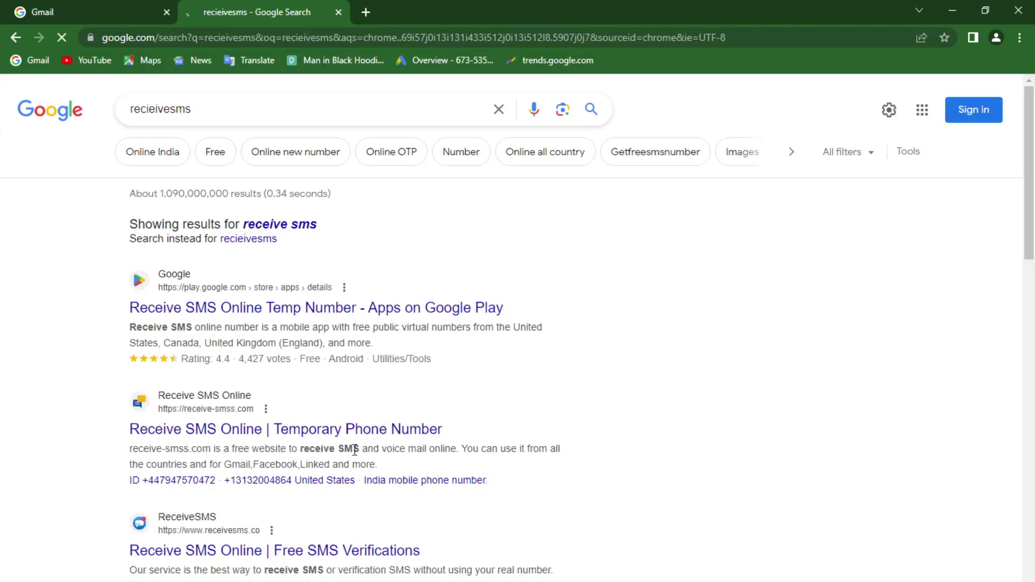
left_click(339, 432)
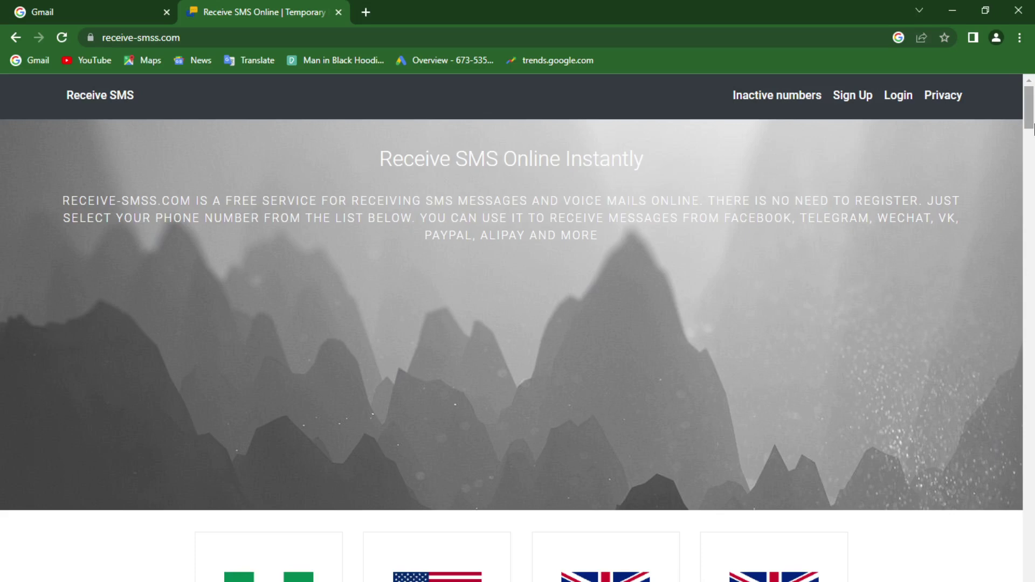
Step: Open the Nigerian temporary number's message page and dismiss the full-page ad
left_click_drag(1033, 125, 1034, 156)
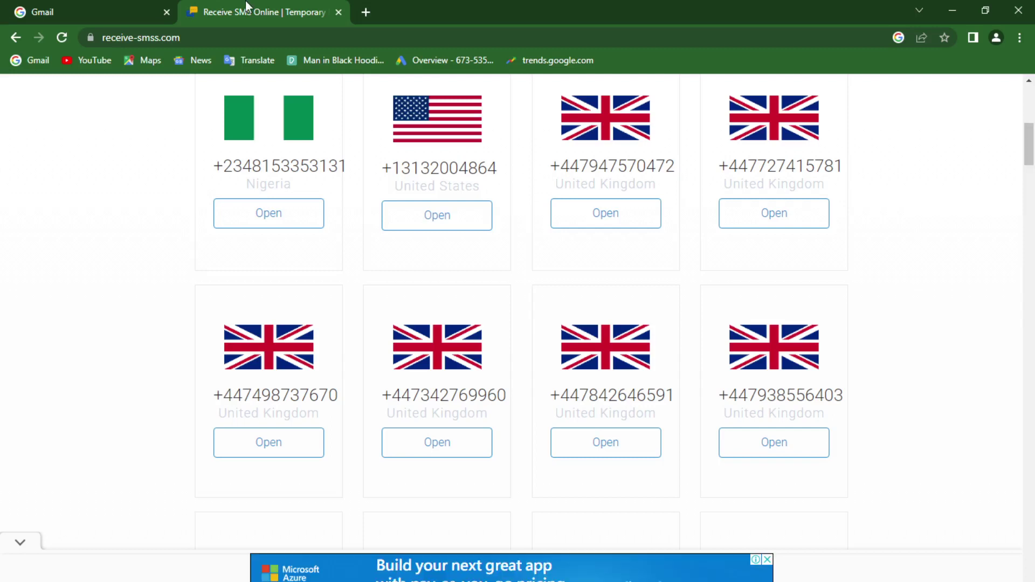
mouse_move(1033, 156)
left_mouse_down()
mouse_move(1033, 204)
mouse_move(1033, 124)
mouse_move(1033, 150)
left_mouse_up()
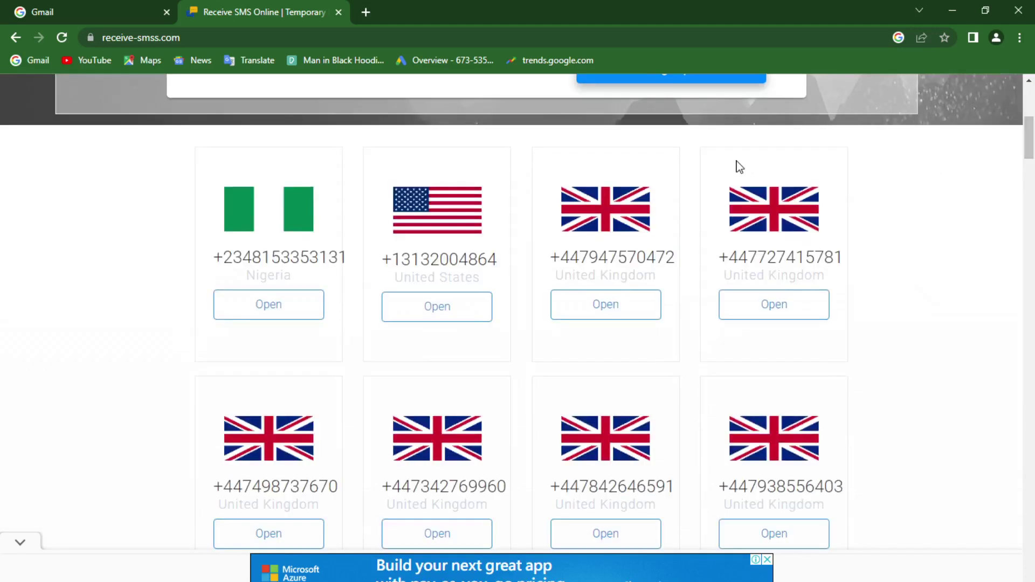
left_click(258, 311)
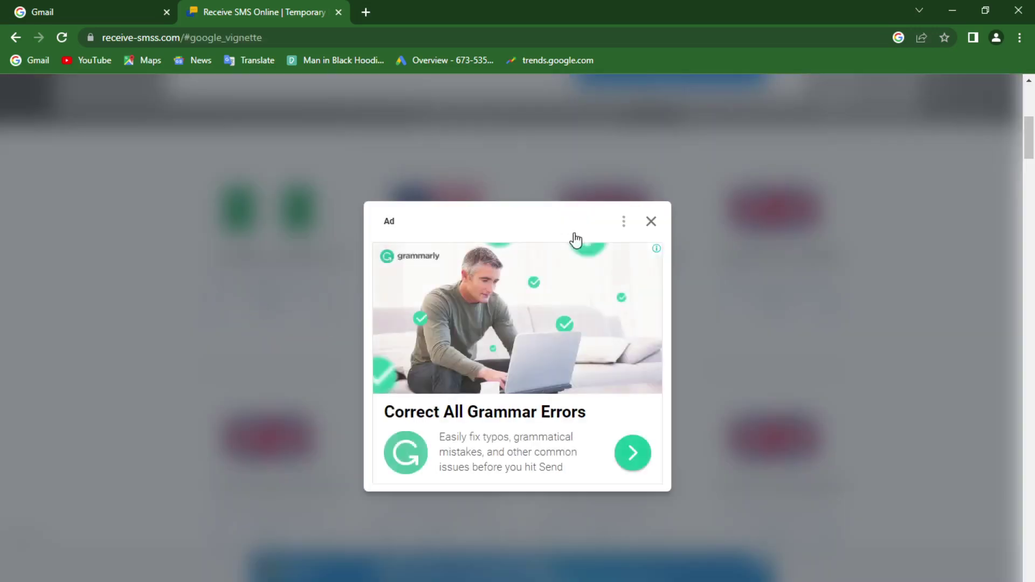
left_click(650, 224)
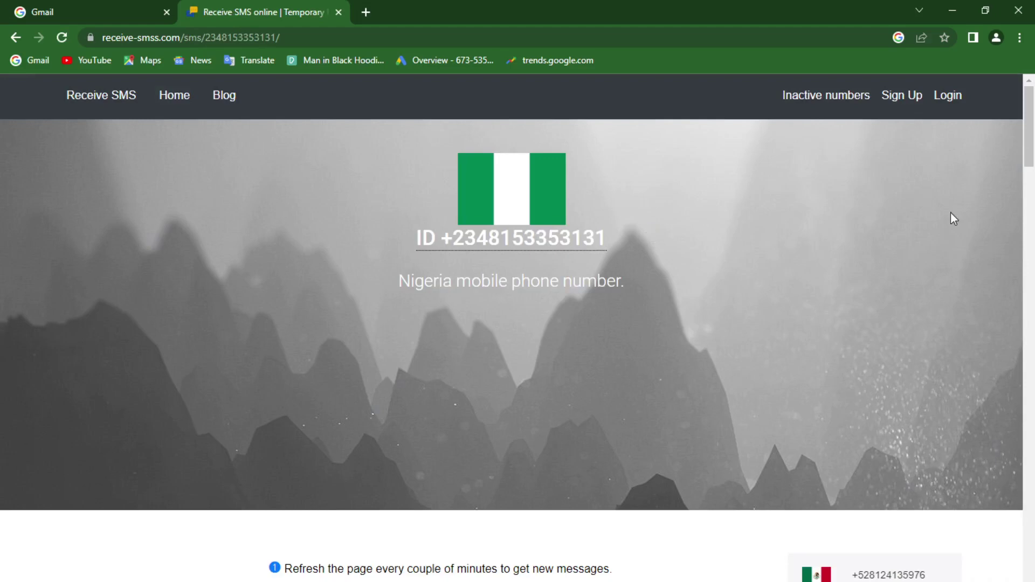
Step: Copy the Nigerian temporary number to the clipboard
scroll(951, 213, "down", 2)
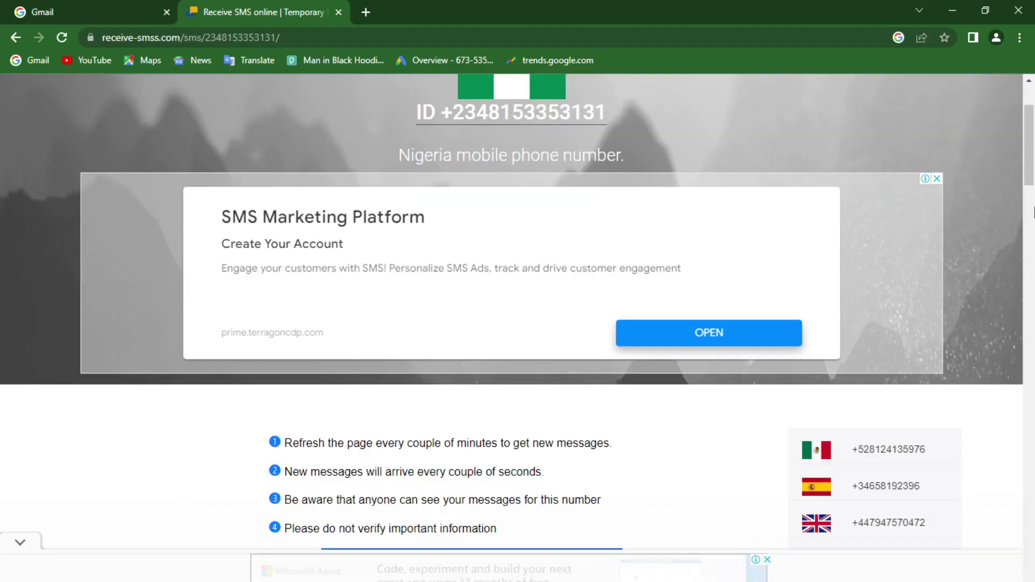
scroll(1034, 212, "down", 3)
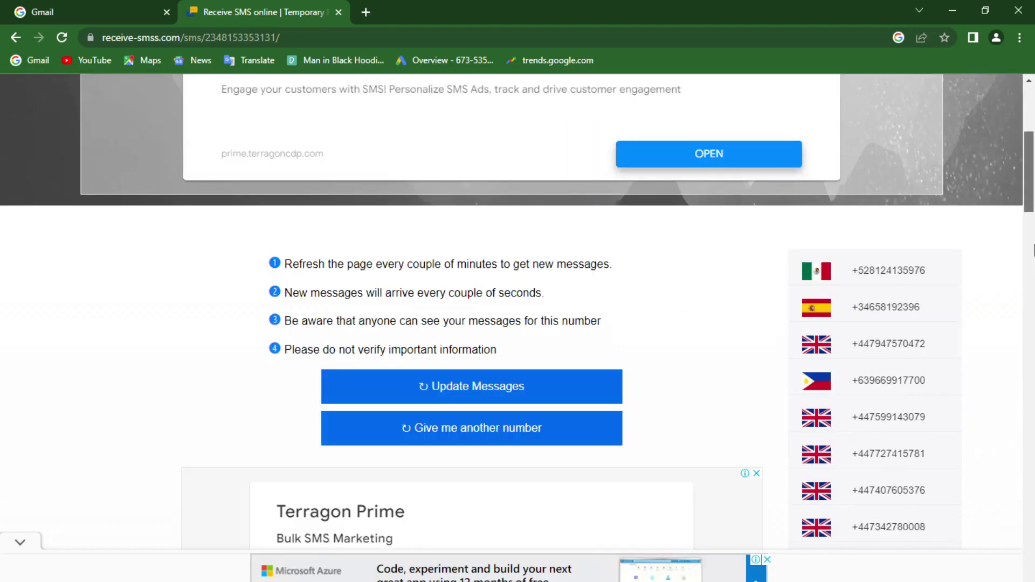
scroll(1034, 250, "up", 5)
scroll(1030, 148, "up", 1)
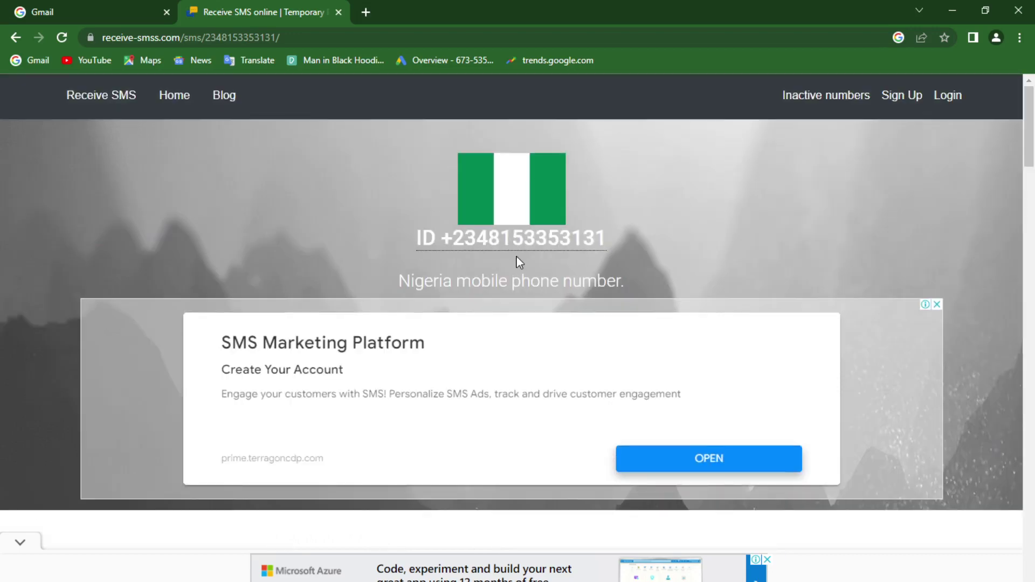
left_click(512, 249)
Step: Paste the copied Nigerian number into the sign-up phone-number field
left_click(96, 8)
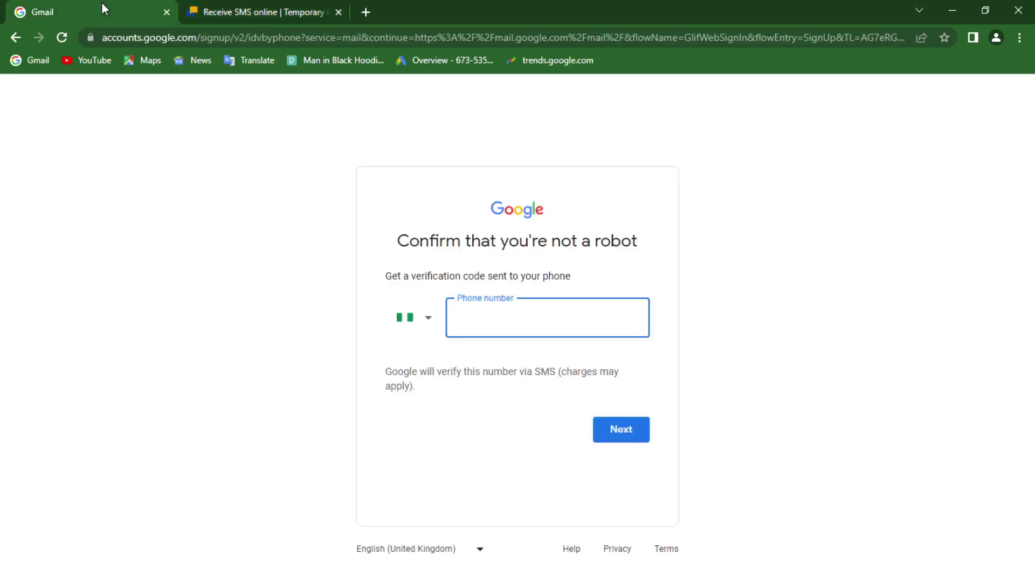
key("ctrl+v")
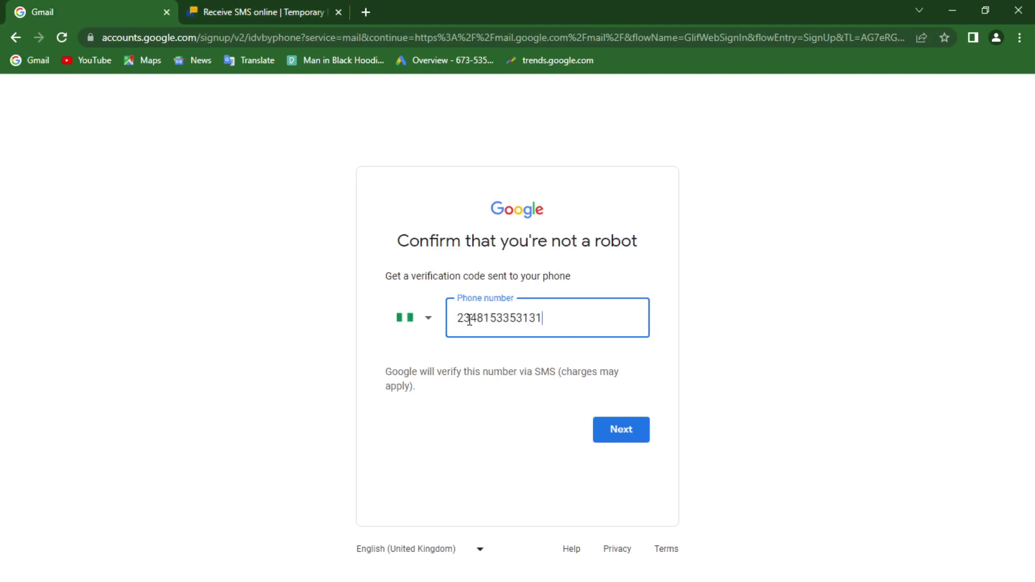
left_click(476, 319)
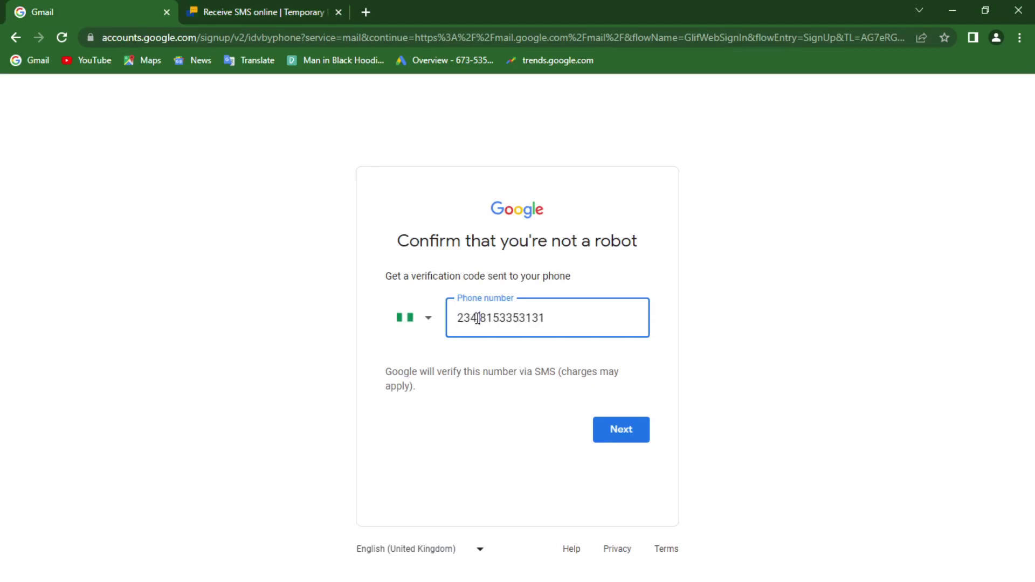
left_click_drag(561, 317, 451, 326)
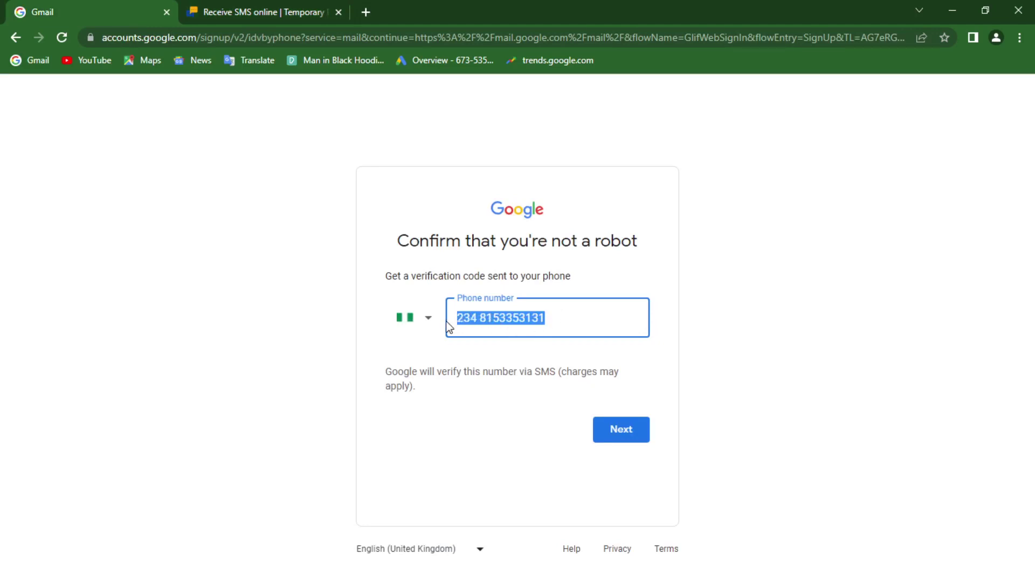
key("BackSpace")
type("90")
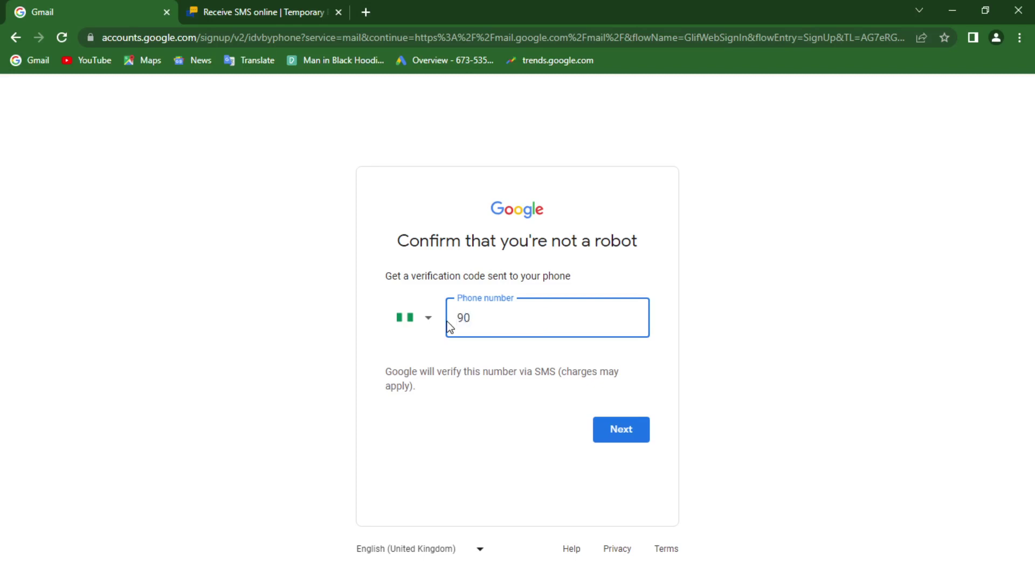
key("BackSpace")
key("BackSpace")
type("0")
key("BackSpace")
key("ctrl+v")
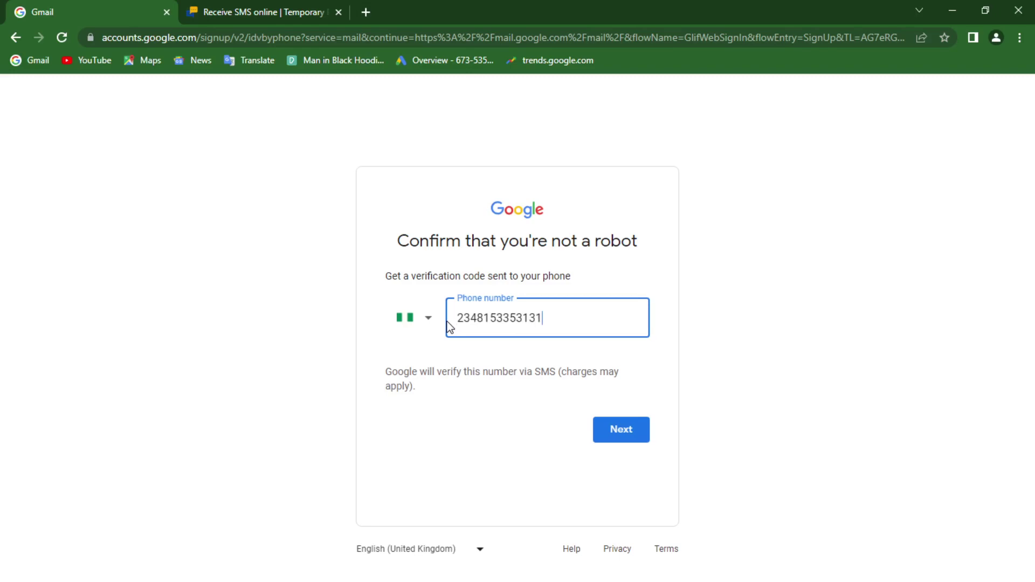
Step: Replace the 234 prefix with a leading 0 and submit the number for verification
left_click(477, 321)
key("BackSpace")
key("BackSpace")
key("BackSpace")
type("0")
left_click(625, 441)
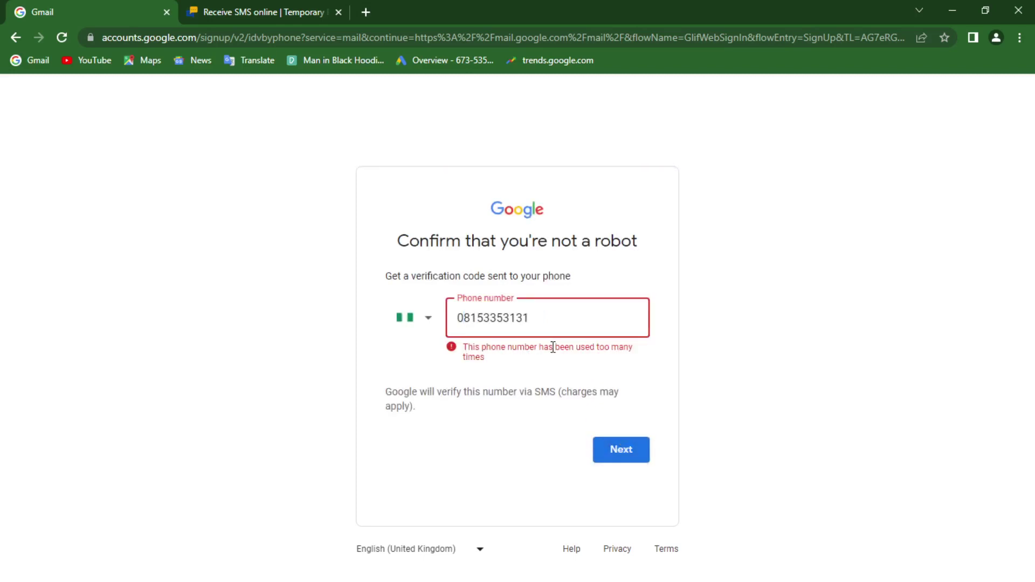
left_click(263, 5)
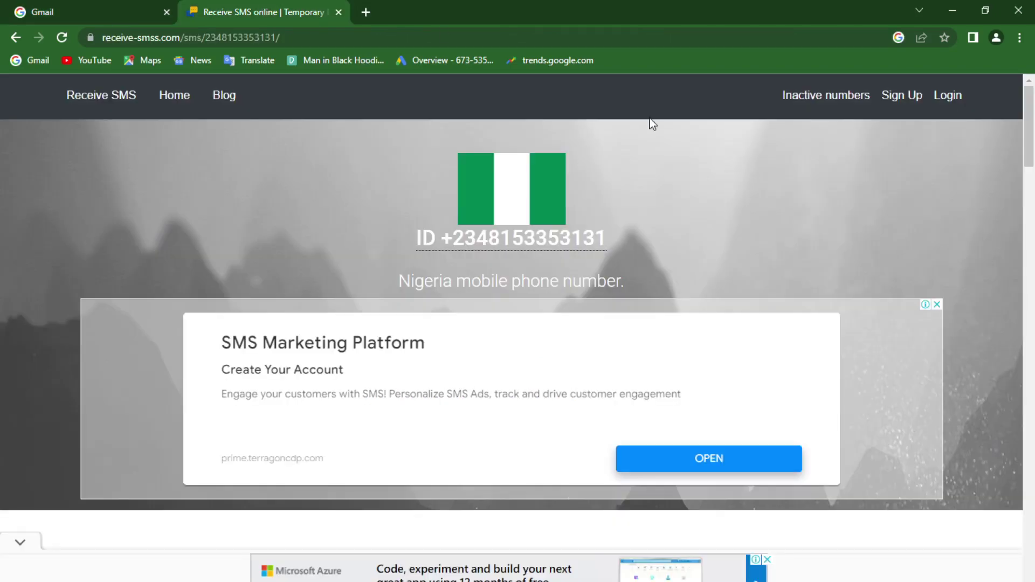
Step: Go back from the Nigerian number's page to the receive-smss.com list of temporary numbers
left_click_drag(1030, 116, 1034, 170)
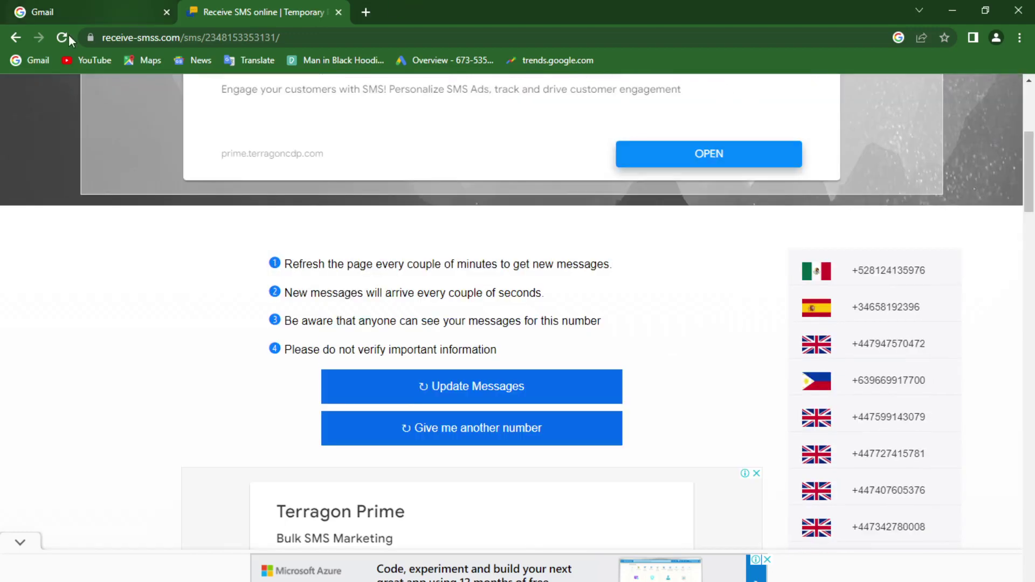
left_click(24, 35)
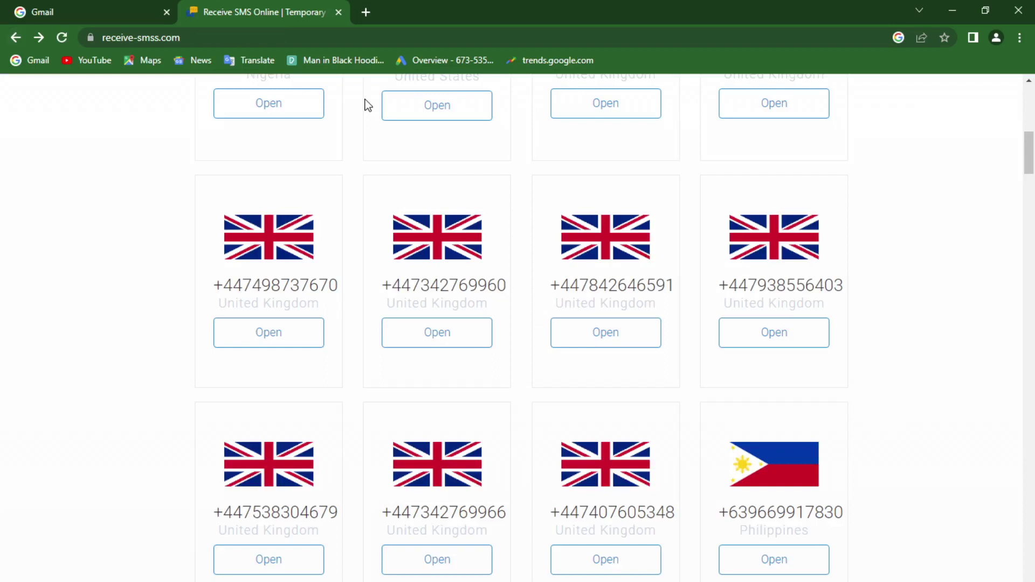
left_click_drag(1033, 167, 1033, 146)
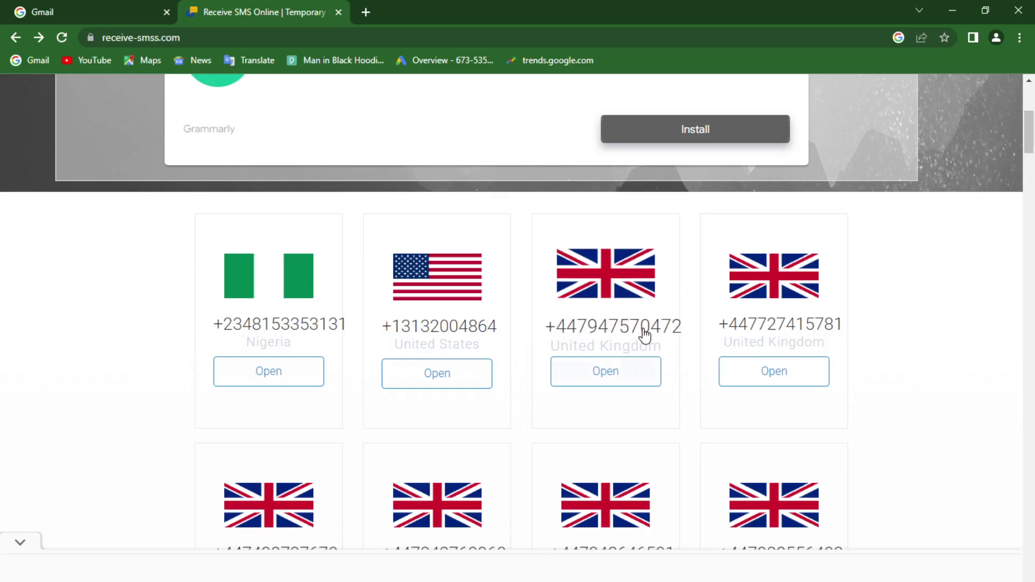
left_click_drag(1031, 145, 1032, 180)
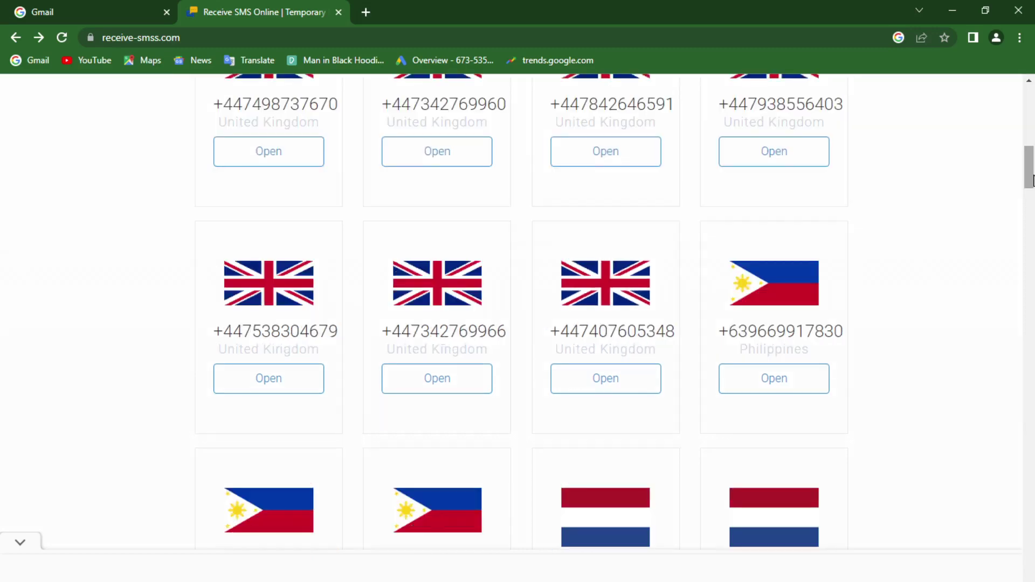